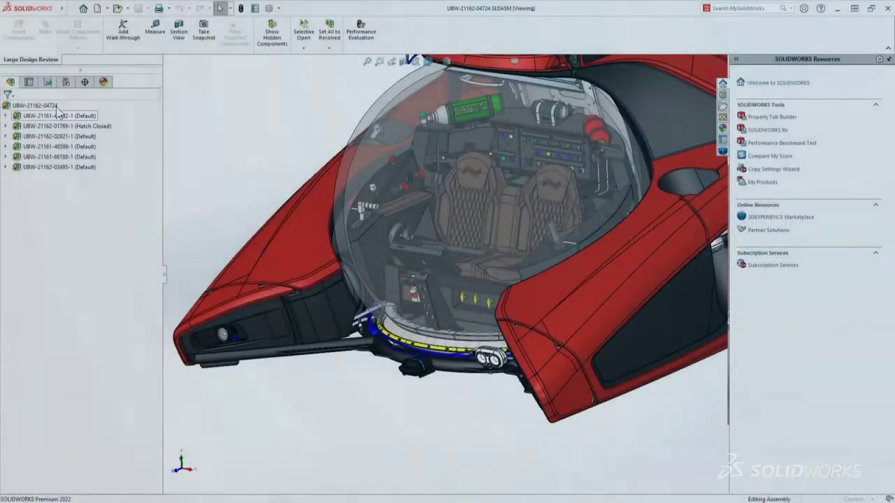
# Open the submarine drawing in Detailing mode and view the -66188 and -01769 sheets.
pyautogui.rightClick(57, 108)
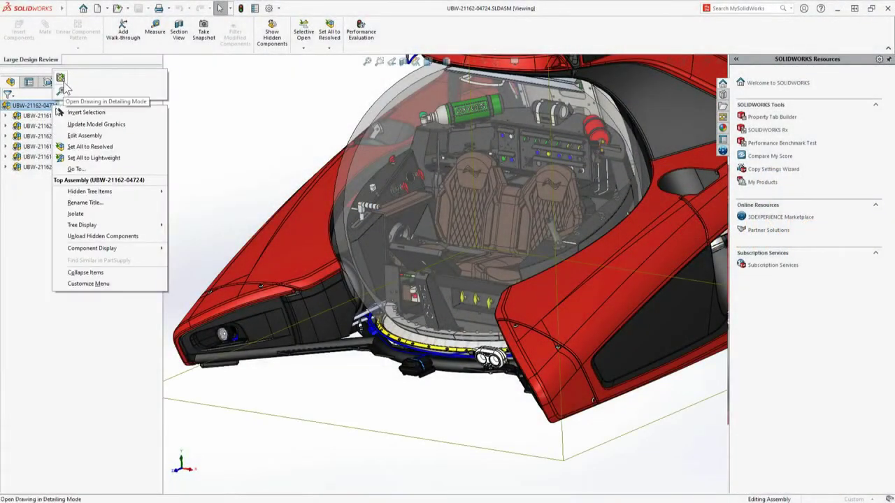
pyautogui.click(63, 82)
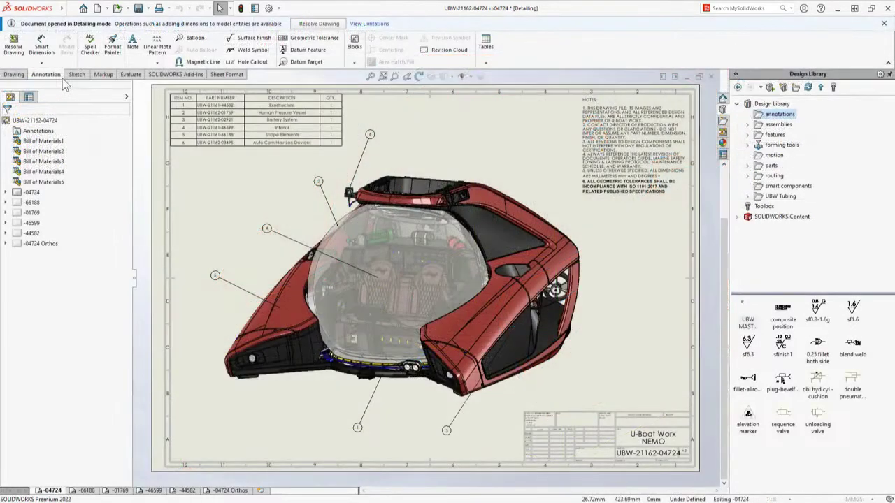
pyautogui.click(96, 492)
pyautogui.click(121, 492)
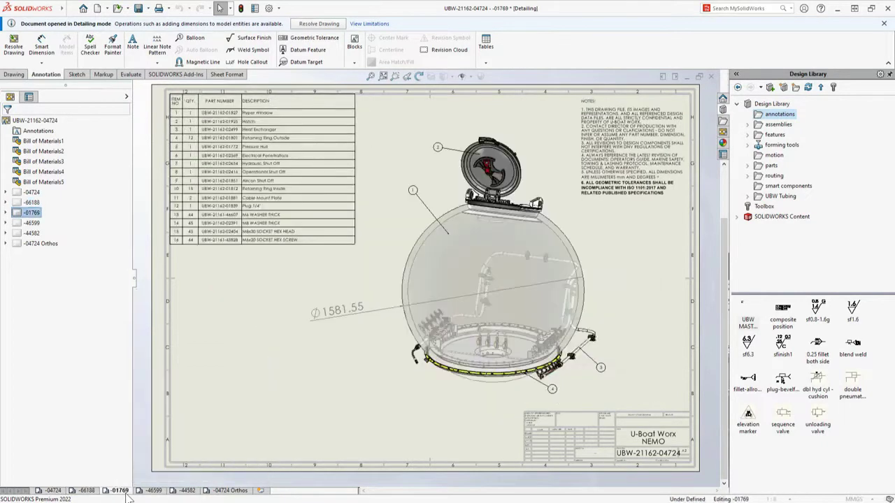
# Go to the -44582 frame assembly sheet and place the UBW MASTER NOTE block top right.
pyautogui.click(154, 492)
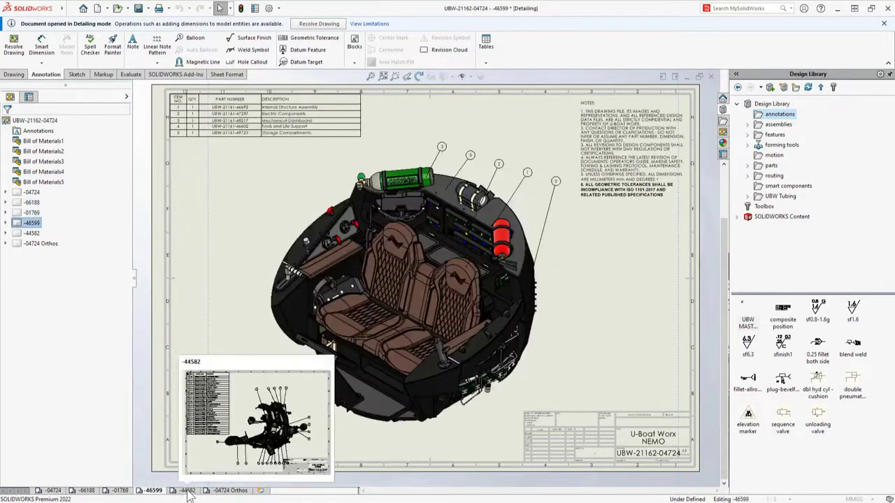
pyautogui.click(187, 492)
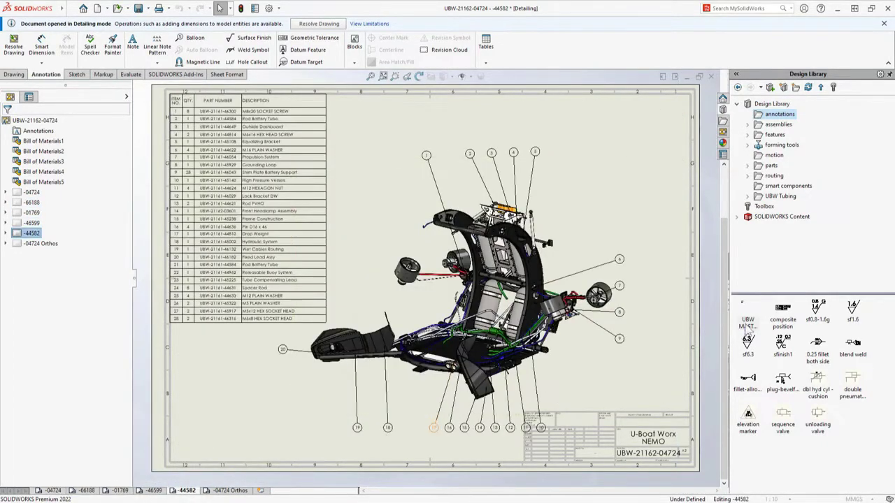
pyautogui.moveTo(747, 327); pyautogui.dragTo(580, 103)
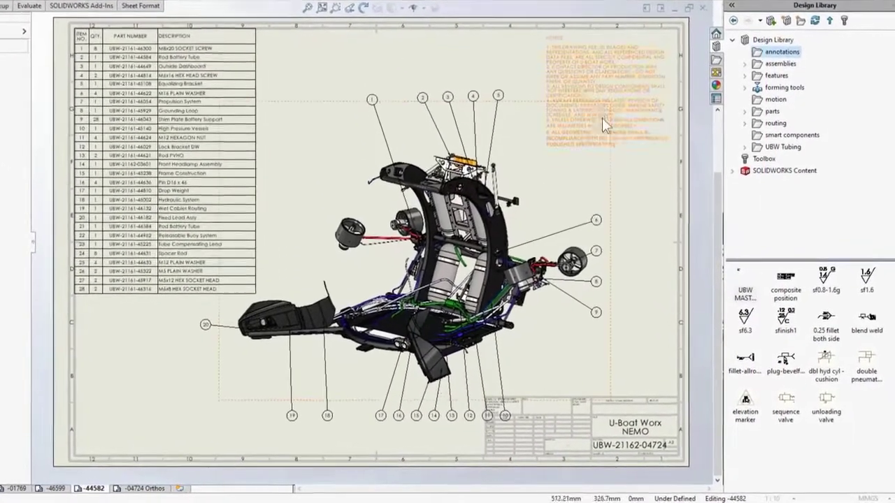
# Edit the text of the master notes block on the frame sheet.
pyautogui.doubleClick(618, 134)
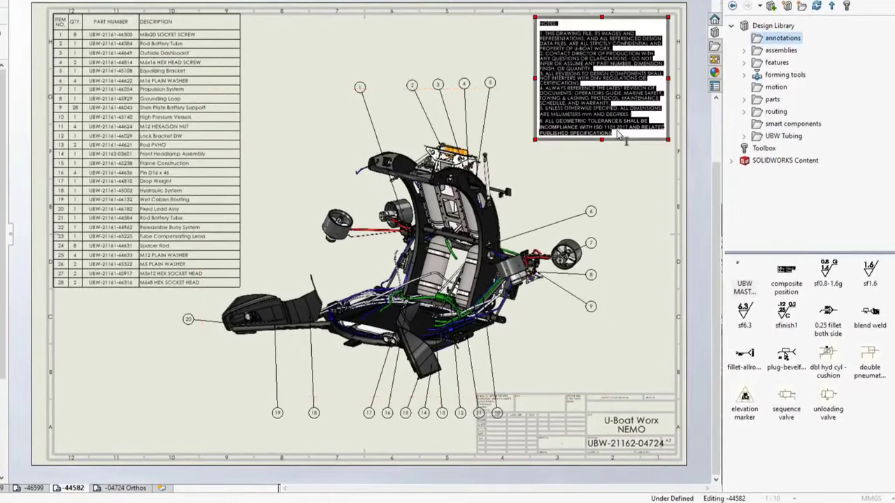
pyautogui.click(618, 135)
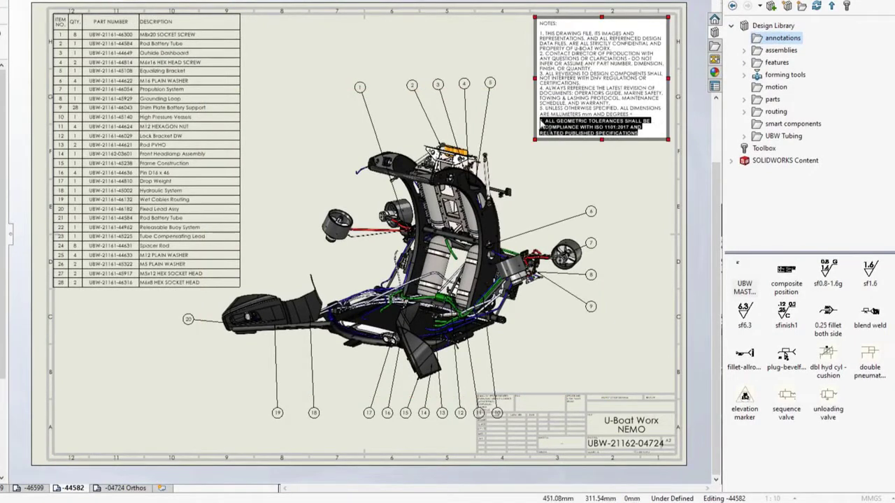
pyautogui.click(529, 129)
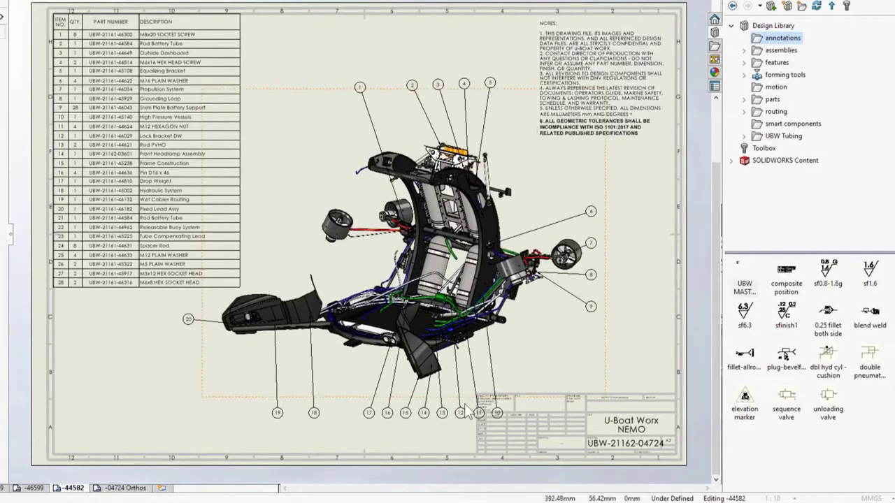
# Align the bottom balloons on a magnetic line, then open the 2445.98 dimension's tolerance options.
pyautogui.moveTo(509, 413)
pyautogui.mouseDown()
pyautogui.moveTo(509, 387)
pyautogui.moveTo(550, 386)
pyautogui.mouseUp()
pyautogui.press('s')
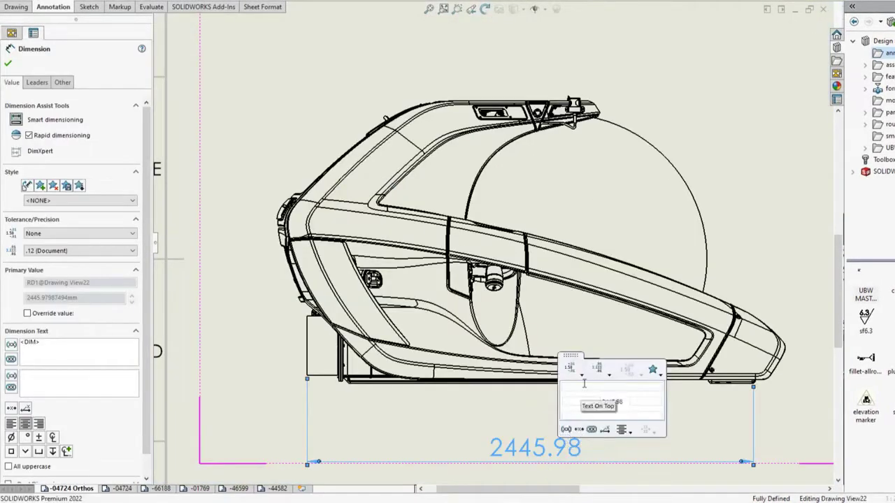
pyautogui.click(580, 375)
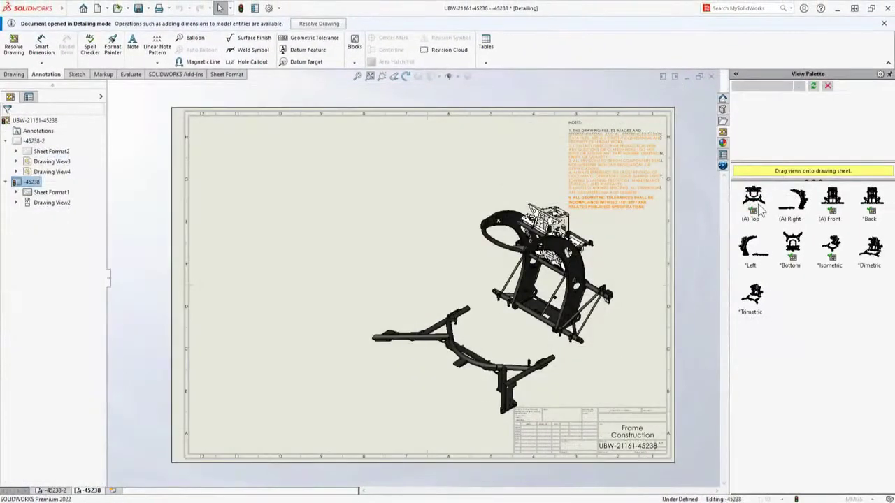
# Drag a Top view of the frame from the View Palette onto the sheet's left.
pyautogui.moveTo(751, 199); pyautogui.dragTo(285, 290)
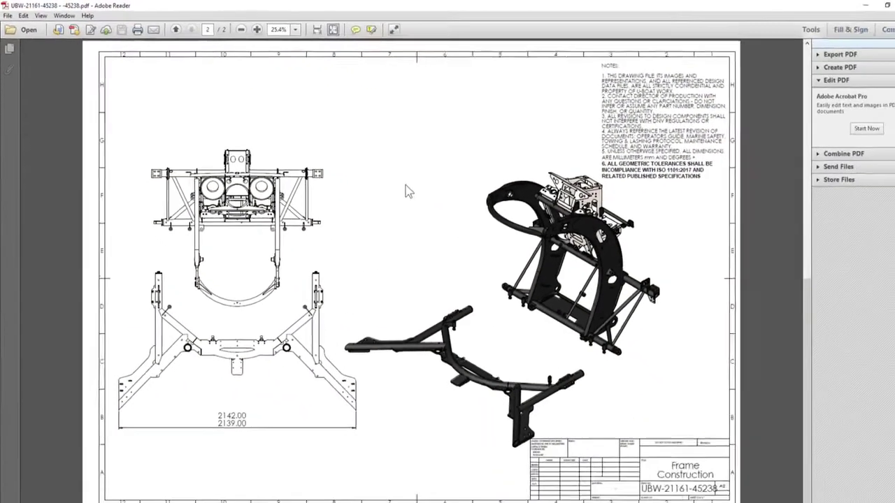
# Scroll the Frame Construction PDF up from page 2 to page 1.
pyautogui.scroll(2, 394, 185)
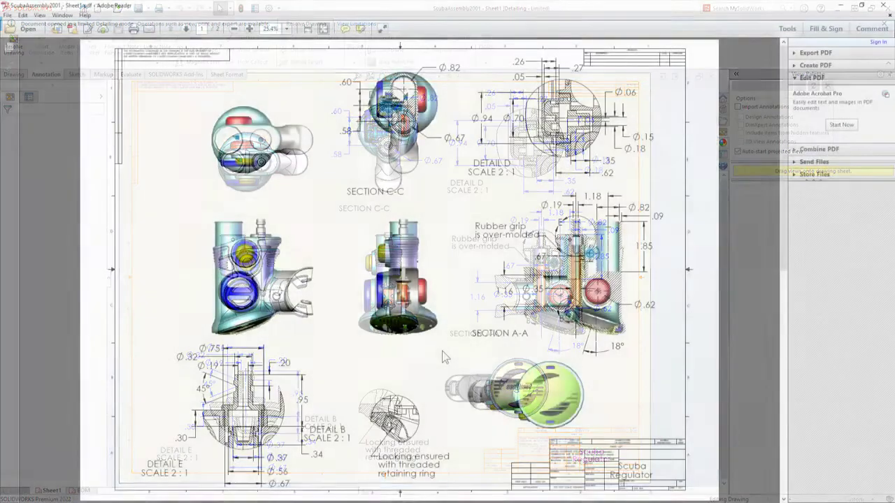
pyautogui.scroll(-1, 442, 351)
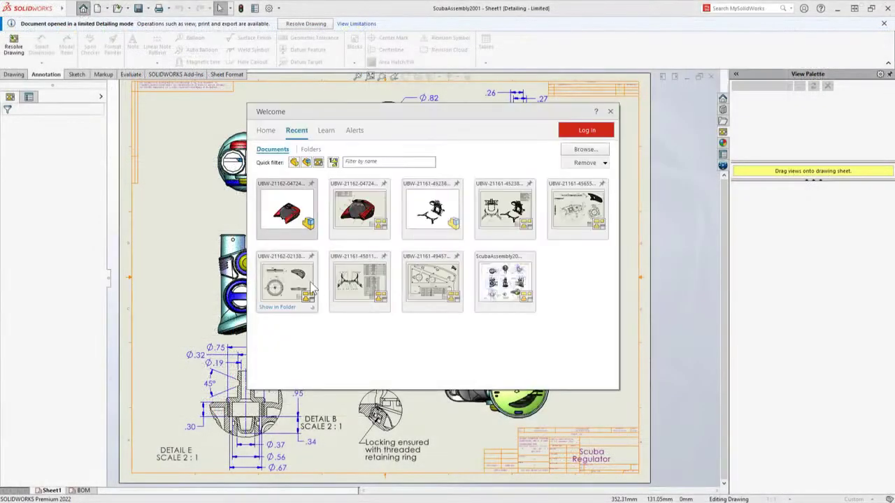
pyautogui.click(312, 289)
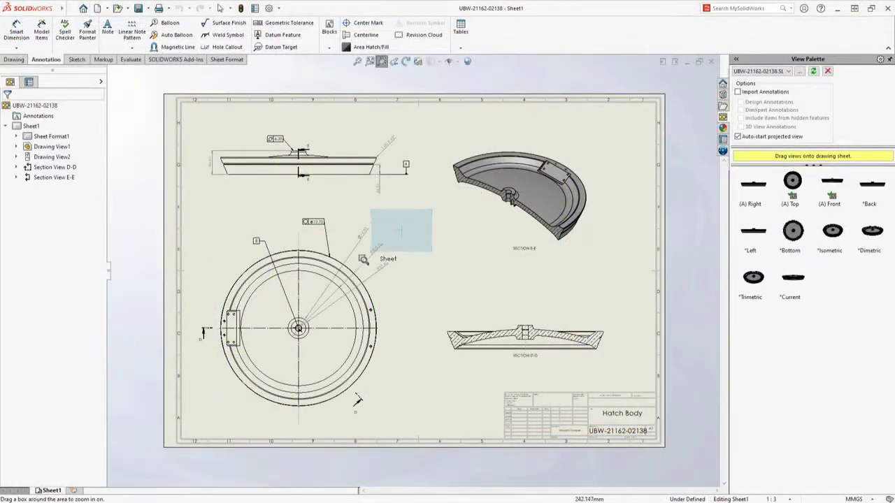
# Show Ø74.85 as a radius, and R205.02 (Ø410.05) and R37.42 as diameters.
pyautogui.moveTo(363, 259); pyautogui.dragTo(280, 346)
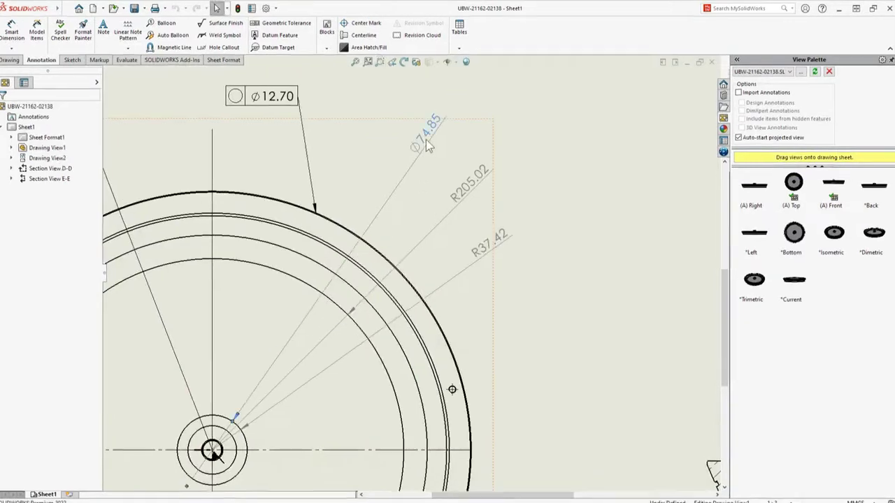
pyautogui.click(428, 130)
pyautogui.click(455, 110)
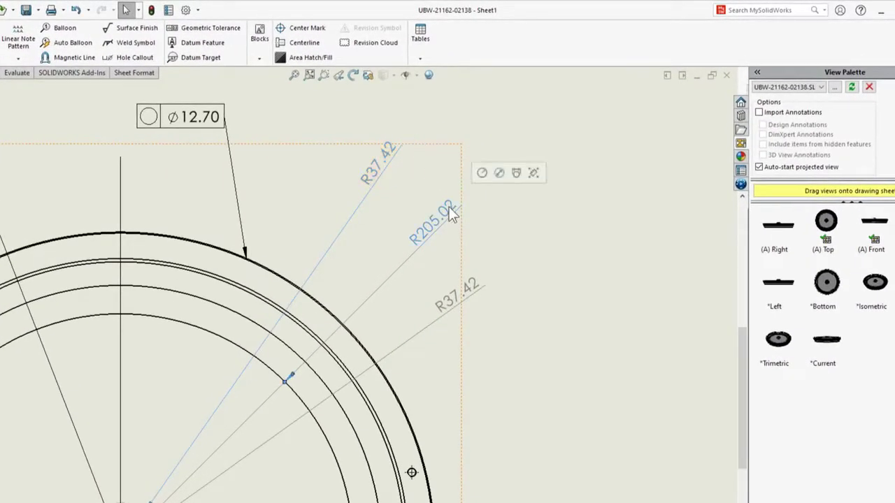
pyautogui.click(498, 174)
pyautogui.click(468, 297)
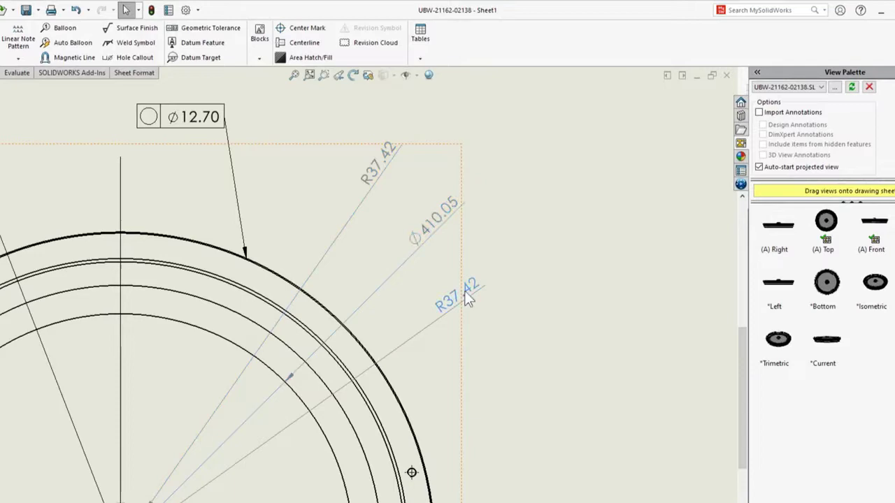
pyautogui.click(533, 259)
pyautogui.press('f')
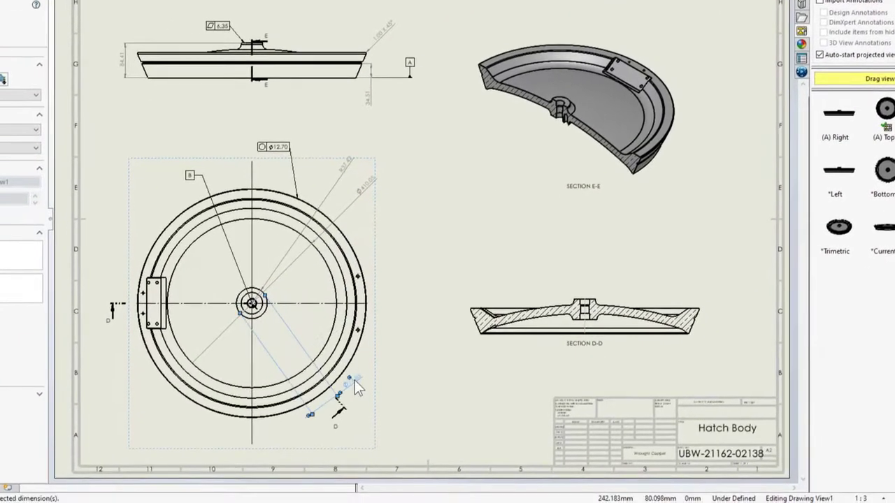
# Add a symmetric linear diameter dimension Ø52.00 above Ø23.00 on the section view.
pyautogui.press('s')
pyautogui.click(413, 92)
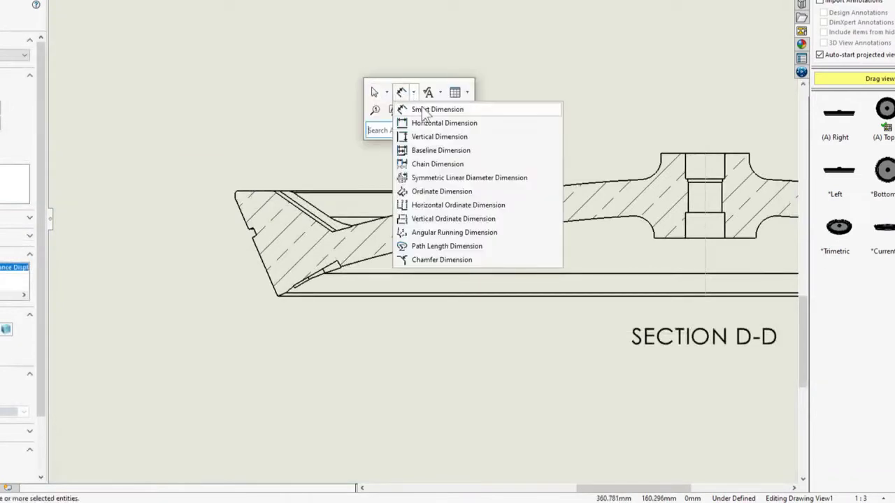
pyautogui.click(530, 177)
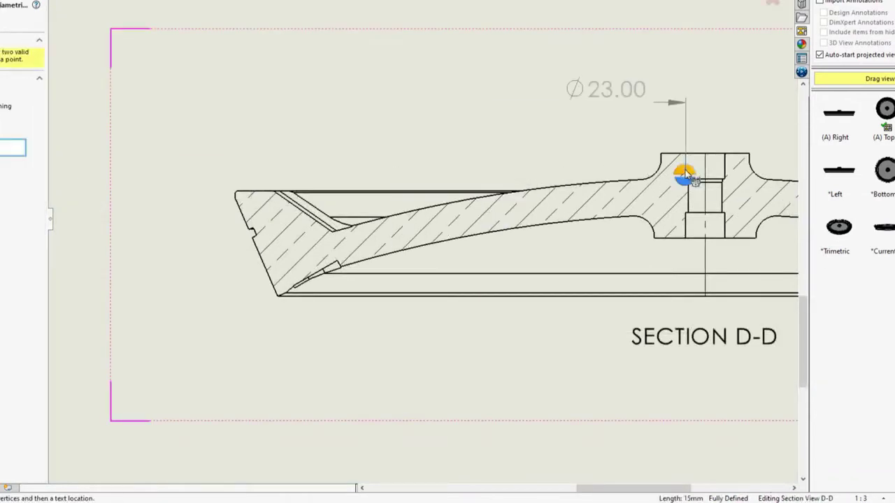
pyautogui.click(664, 160)
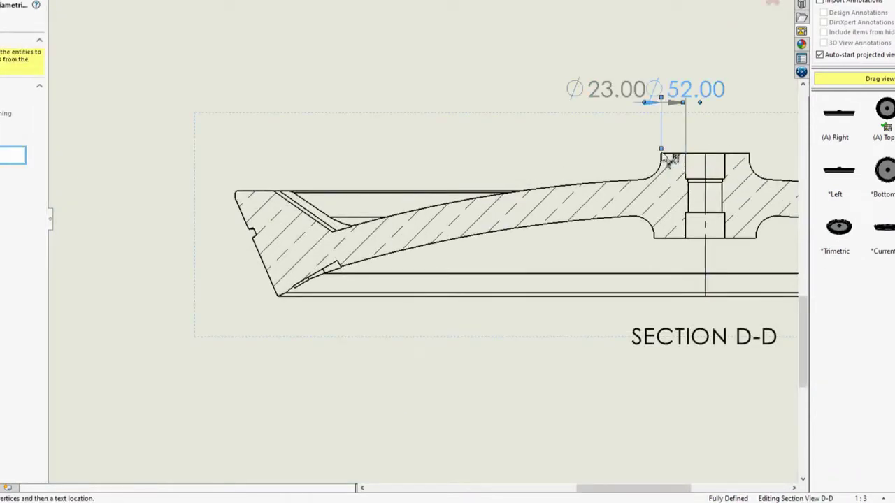
pyautogui.click(606, 108)
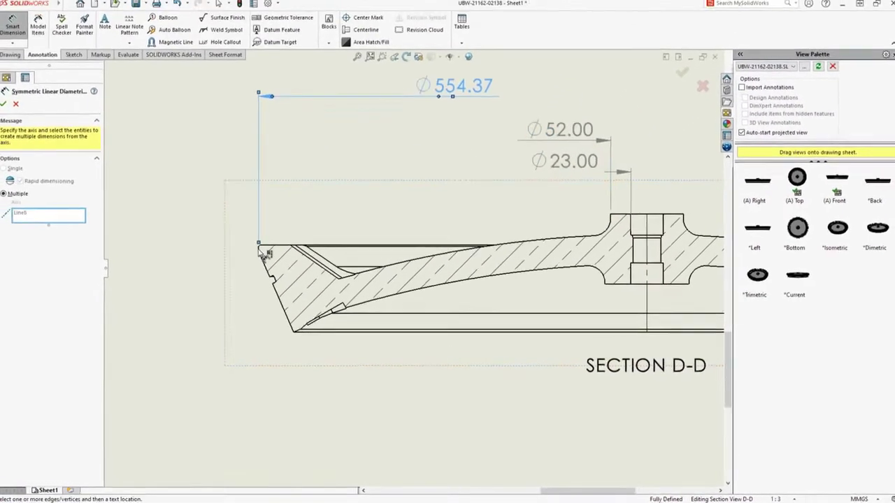
# Add more diameters including Ø429.80, then space the diameter stack evenly.
pyautogui.click(252, 65)
pyautogui.click(336, 261)
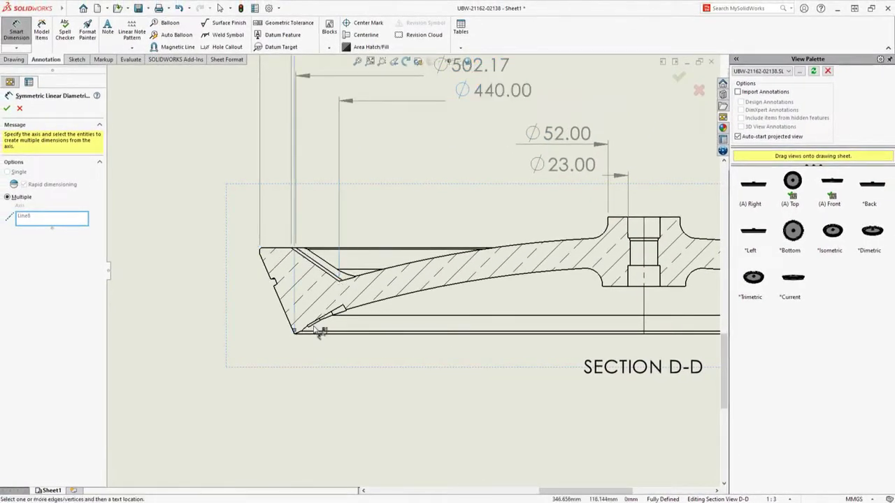
pyautogui.click(320, 331)
pyautogui.click(493, 93)
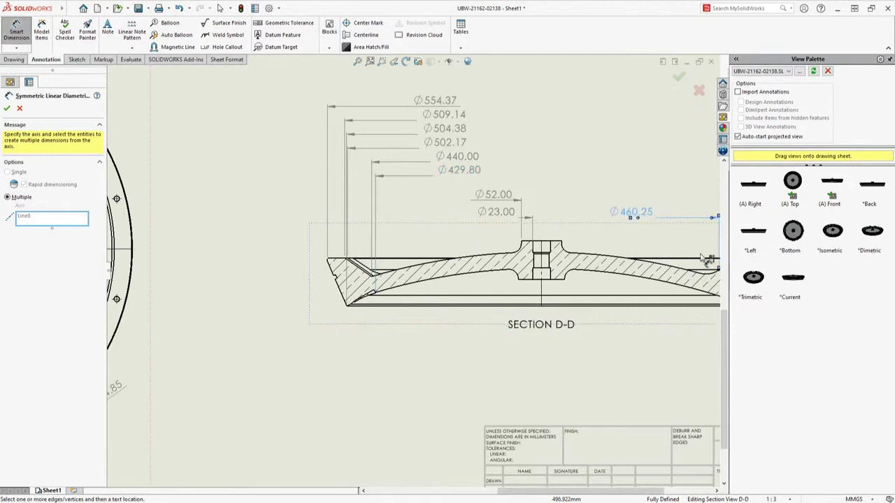
pyautogui.press('Escape')
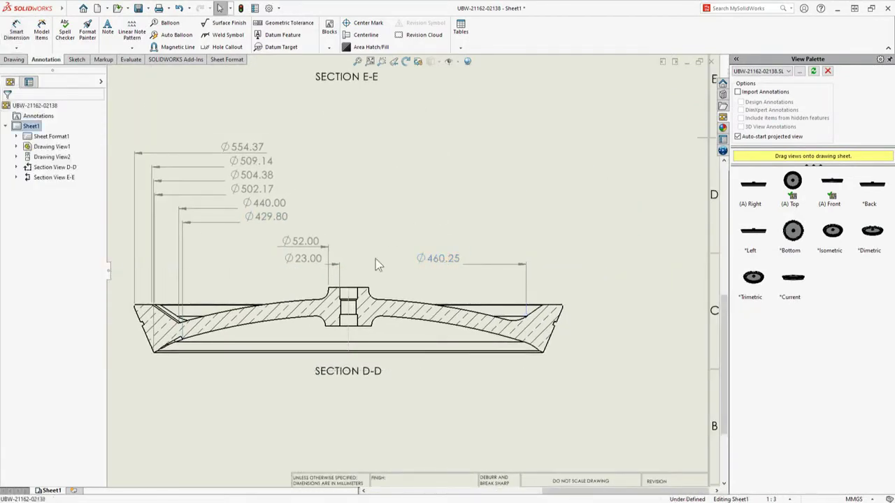
pyautogui.hotkey('ctrl', 'a')
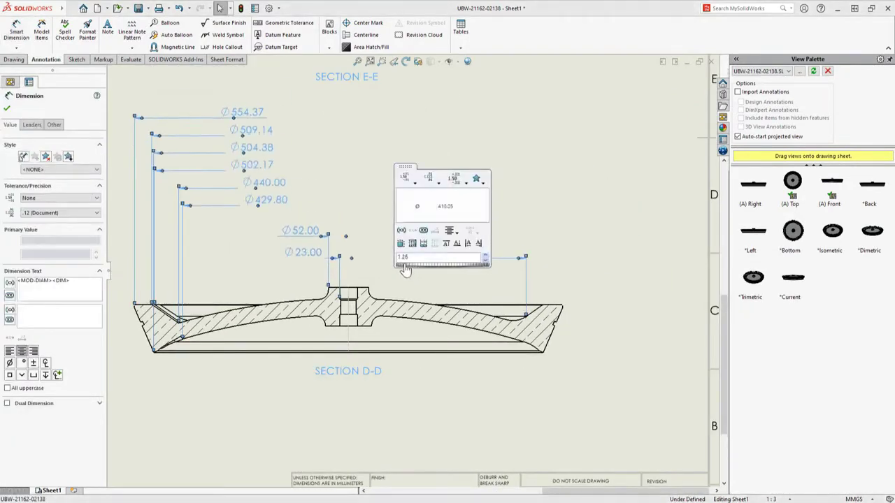
pyautogui.click(571, 231)
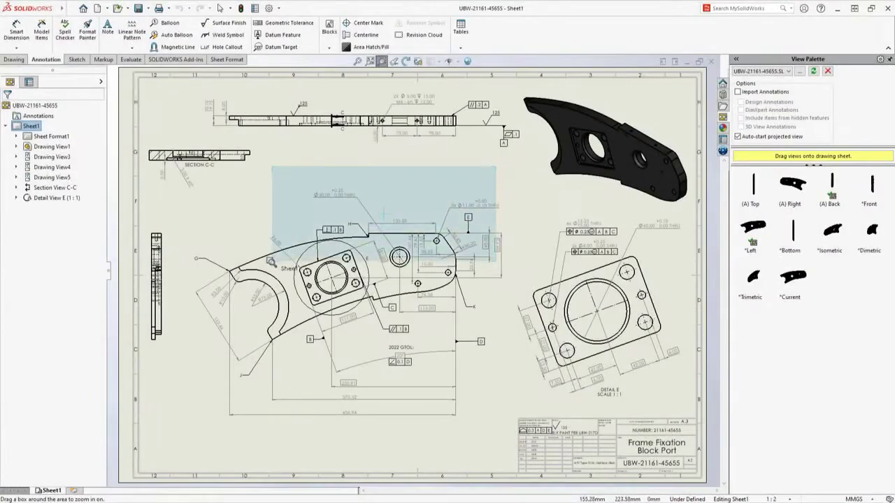
# Attach a geometric tolerance frame below the Ø30 hole dimension.
pyautogui.moveTo(499, 166); pyautogui.dragTo(266, 269)
pyautogui.click(294, 221)
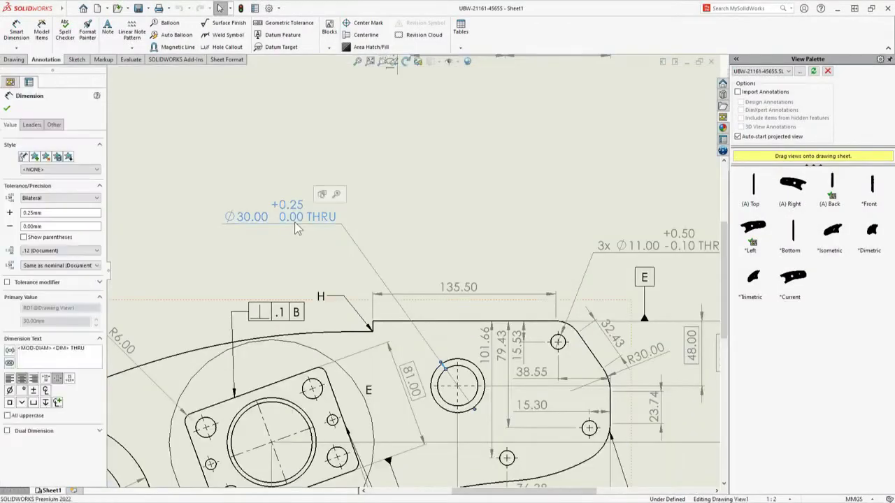
pyautogui.press('s')
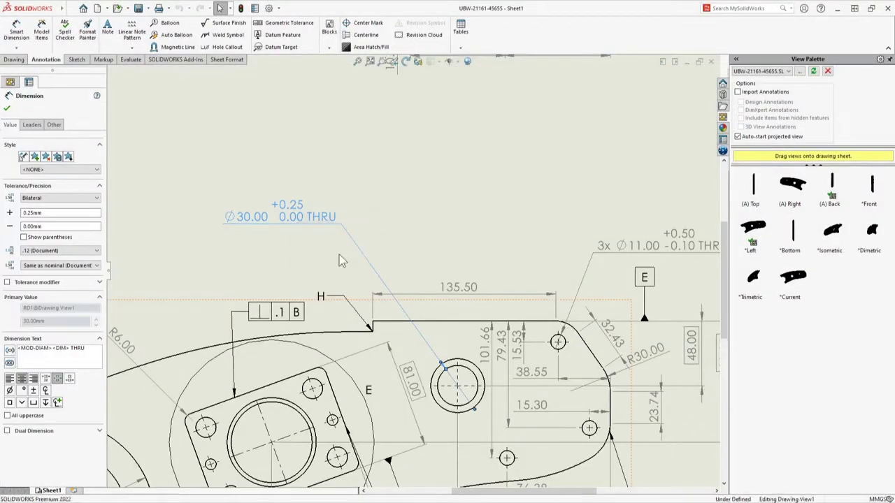
pyautogui.click(289, 23)
pyautogui.click(231, 233)
# Set the frame to Position ⌀0.25 at maximum material condition with datum references.
pyautogui.click(279, 297)
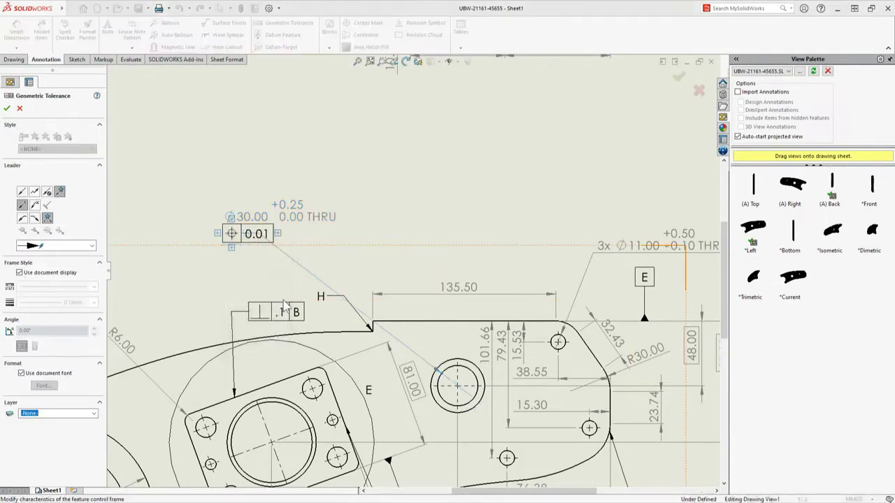
pyautogui.write('0.25')
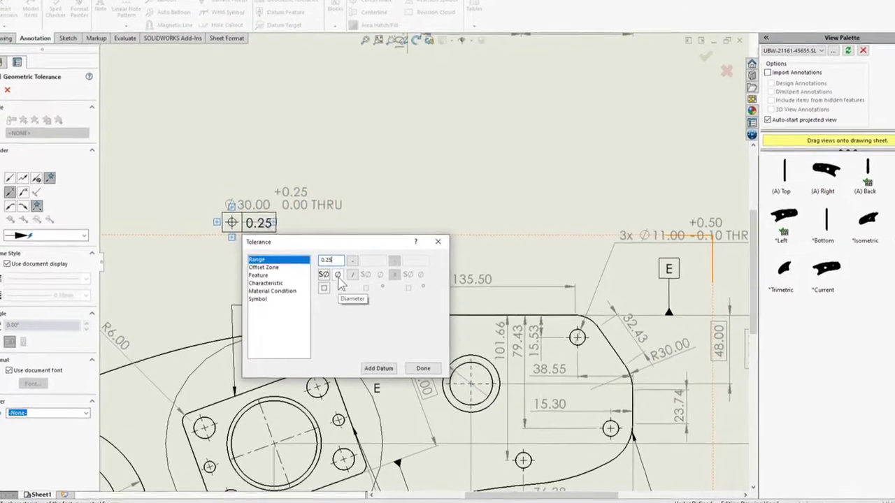
pyautogui.click(338, 275)
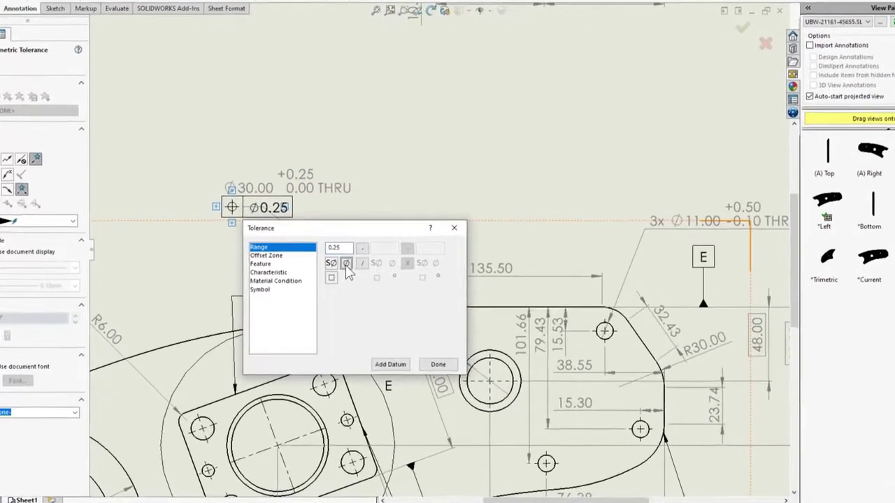
pyautogui.click(278, 273)
pyautogui.click(337, 238)
pyautogui.click(399, 361)
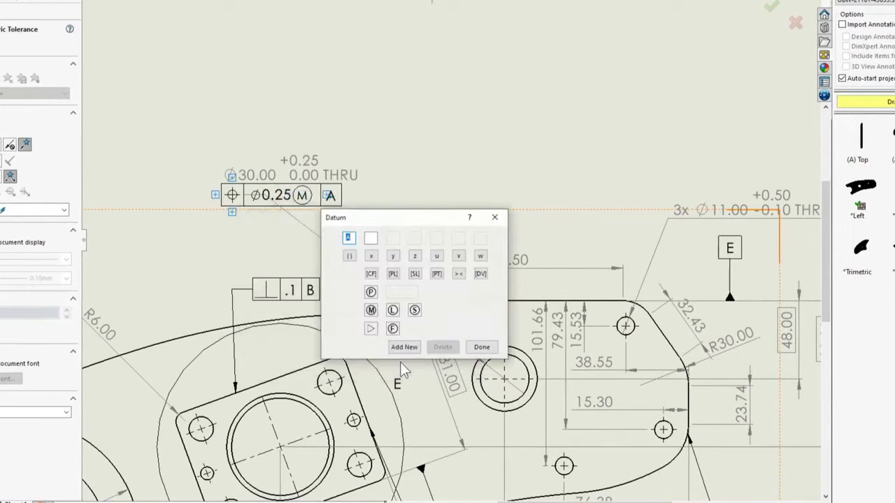
pyautogui.click(403, 349)
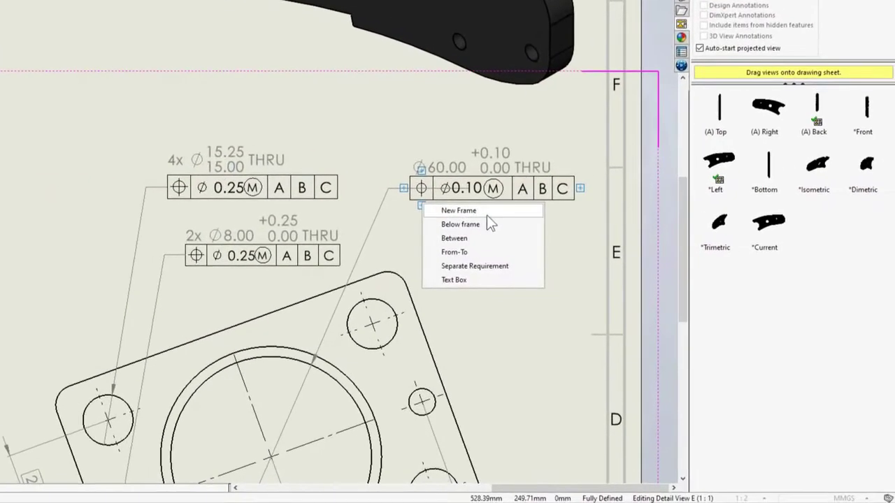
# Add a 0.1 cylindricity row under the Ø60 frame with an S0.25 x150 filter.
pyautogui.click(487, 213)
pyautogui.click(484, 254)
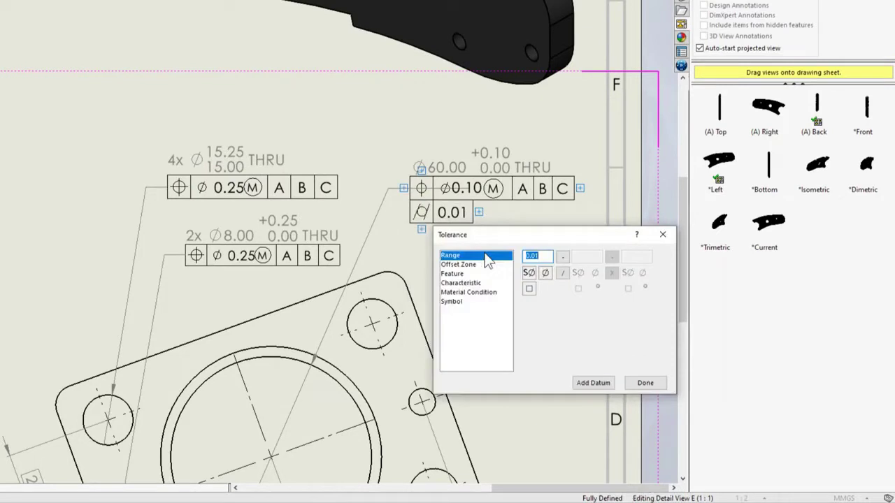
pyautogui.write('0.1')
pyautogui.click(473, 264)
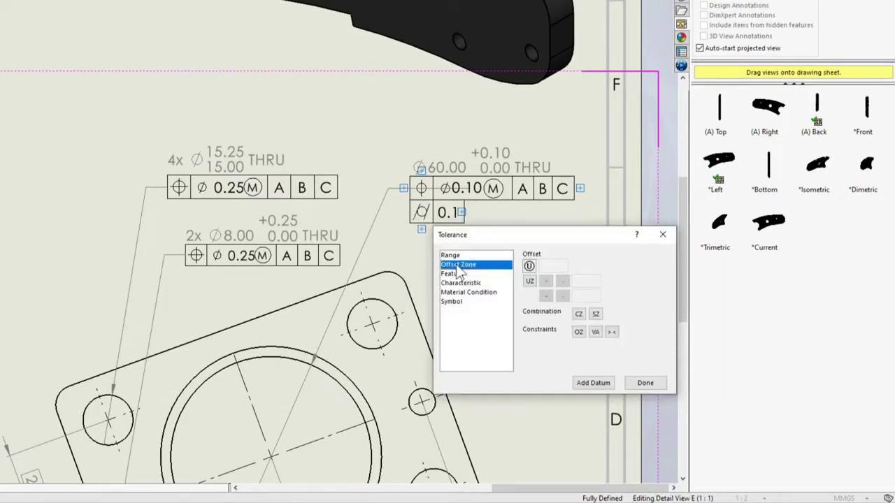
pyautogui.click(543, 282)
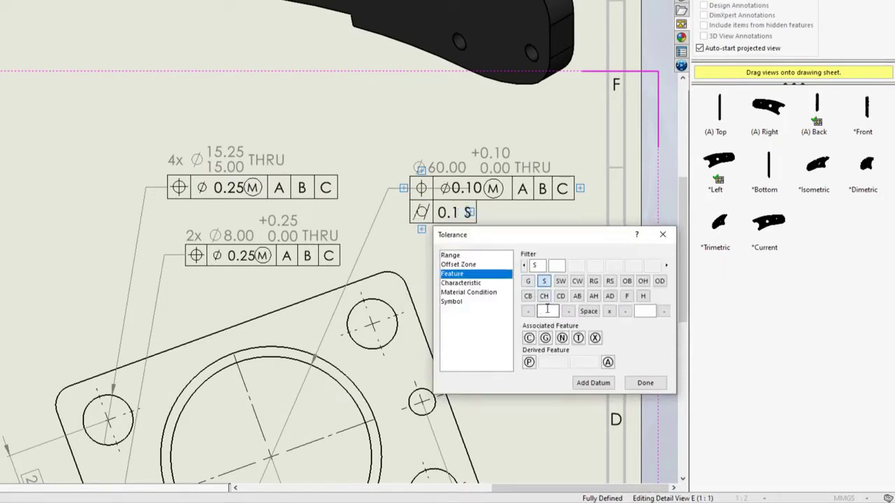
pyautogui.write('0.25')
pyautogui.click(565, 311)
pyautogui.click(608, 313)
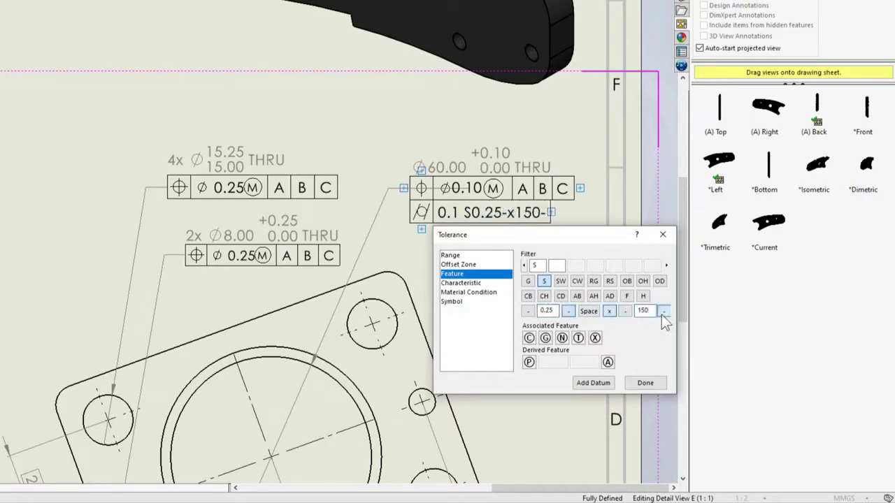
# Add a datum D indicator to the profile tolerance frame.
pyautogui.click(527, 276)
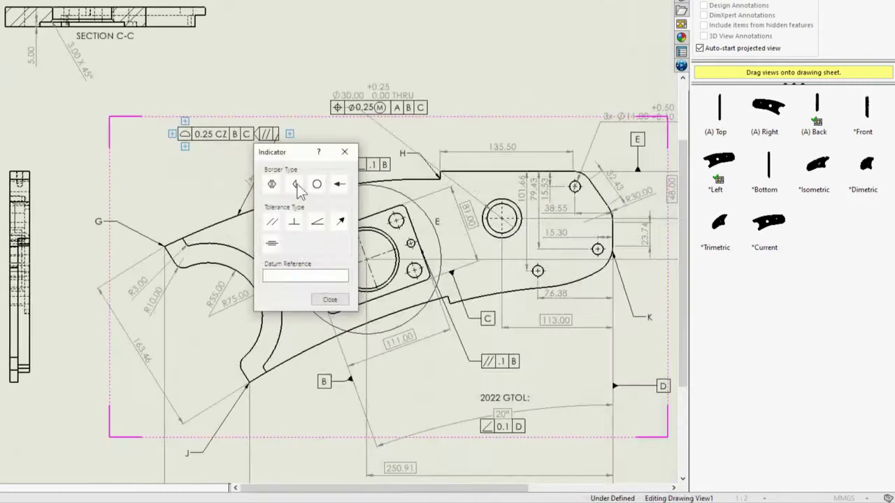
pyautogui.write('D')
pyautogui.click(329, 299)
pyautogui.click(287, 133)
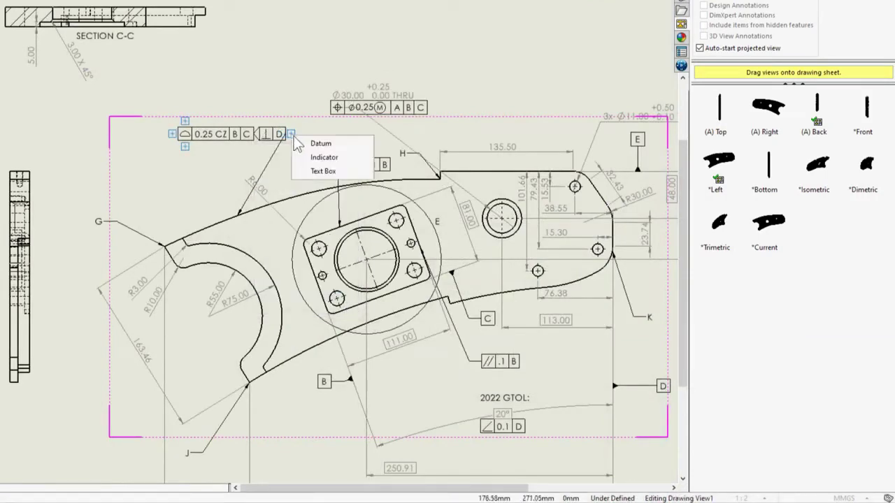
# Add a parallel datum A indicator and UF note above, then delete the ⌀0.5 row.
pyautogui.click(319, 153)
pyautogui.click(304, 222)
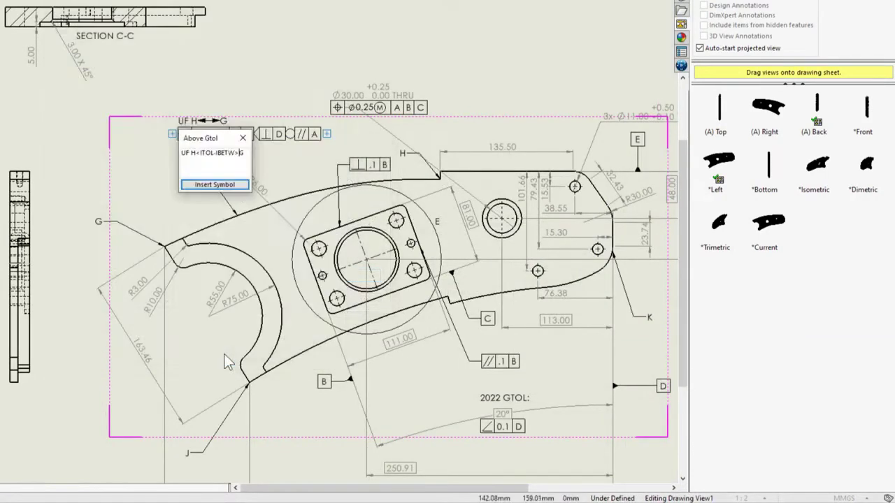
pyautogui.click(242, 140)
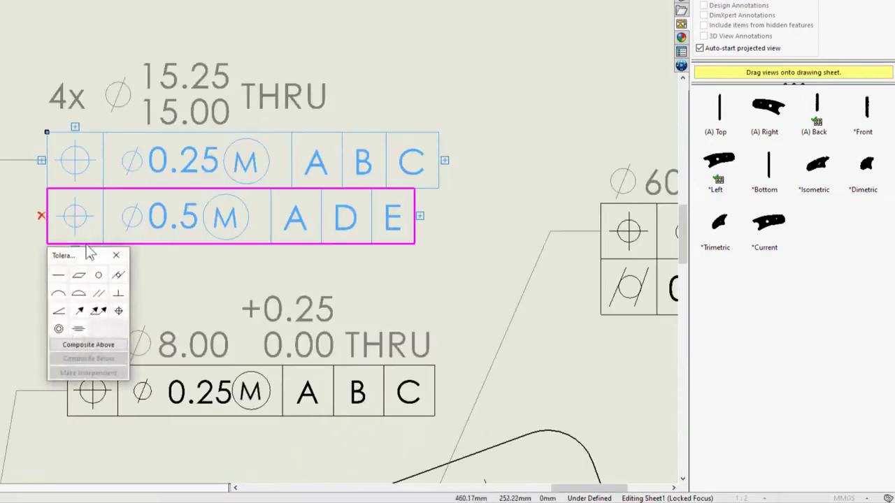
pyautogui.click(42, 211)
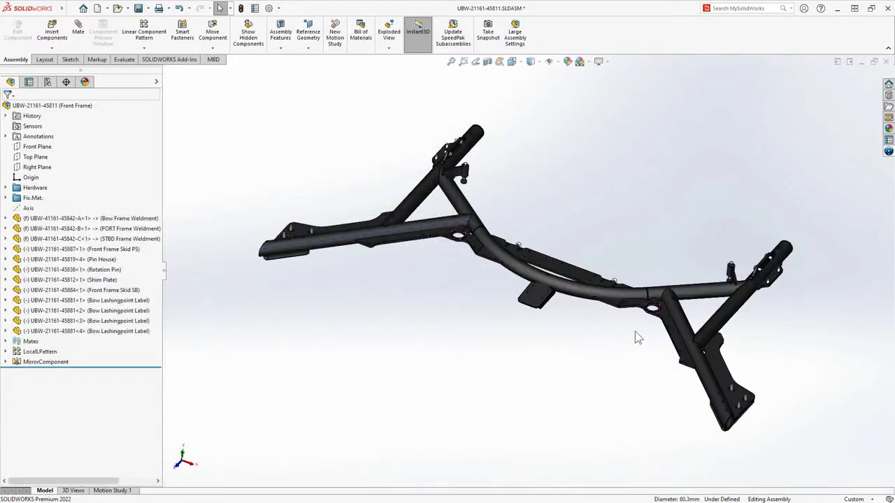
# Open the bow frame weldment from the Front Frame subassembly as a separate part.
pyautogui.click(579, 299)
pyautogui.click(618, 235)
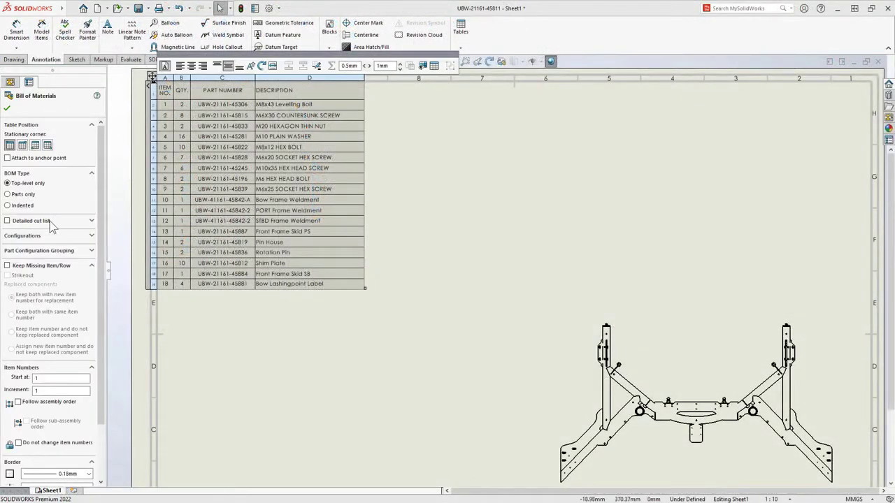
# Switch the BOM to a detailed cut list and add a LENGTH custom-property column.
pyautogui.click(8, 221)
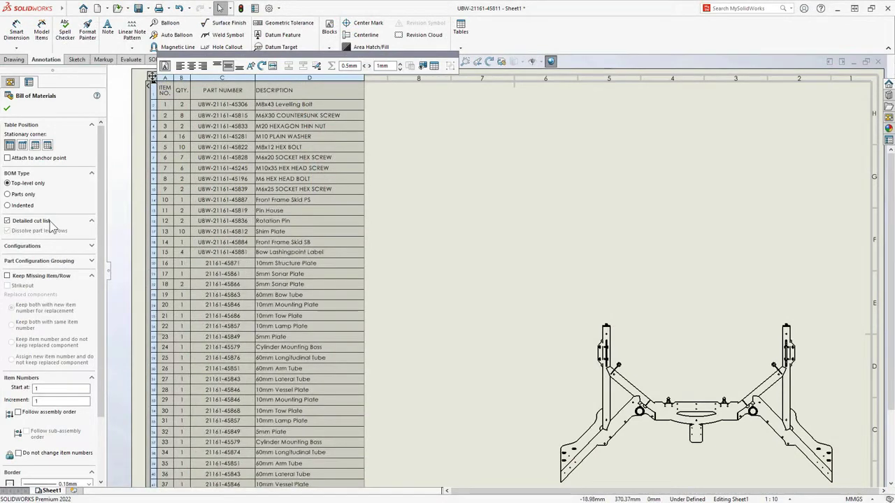
pyautogui.rightClick(225, 87)
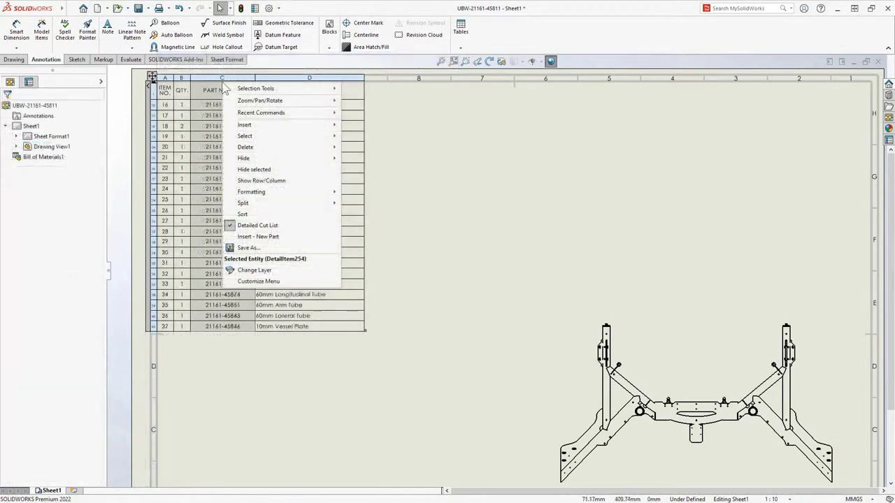
pyautogui.moveTo(245, 125)
pyautogui.click(373, 125)
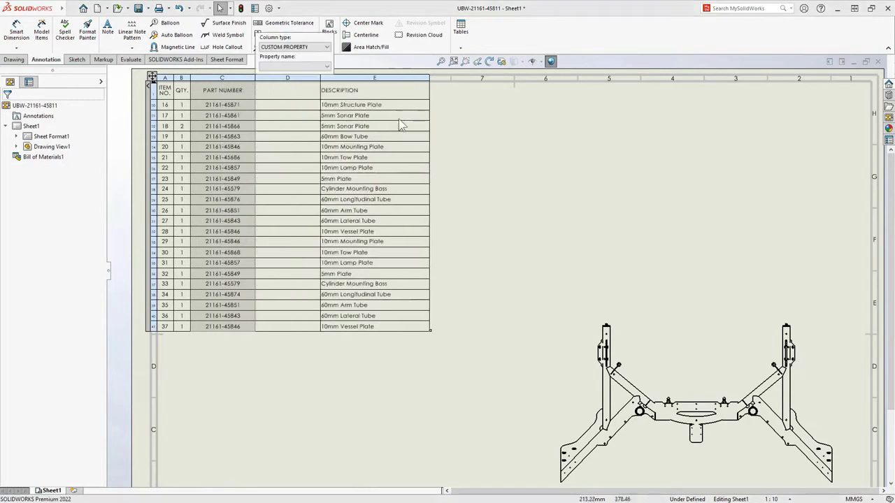
pyautogui.click(326, 67)
pyautogui.click(313, 129)
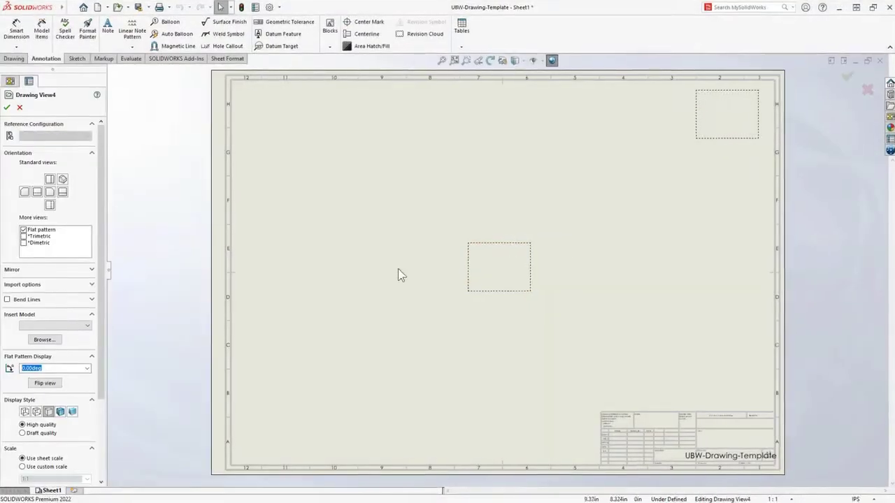
# Display the drawing view as a flat pattern with Bend Lines and Bend Notes enabled.
pyautogui.click(61, 184)
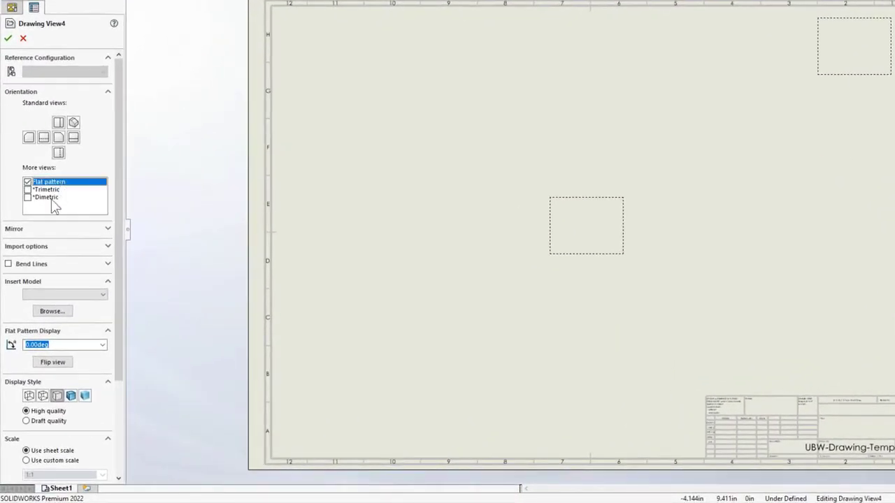
pyautogui.click(9, 264)
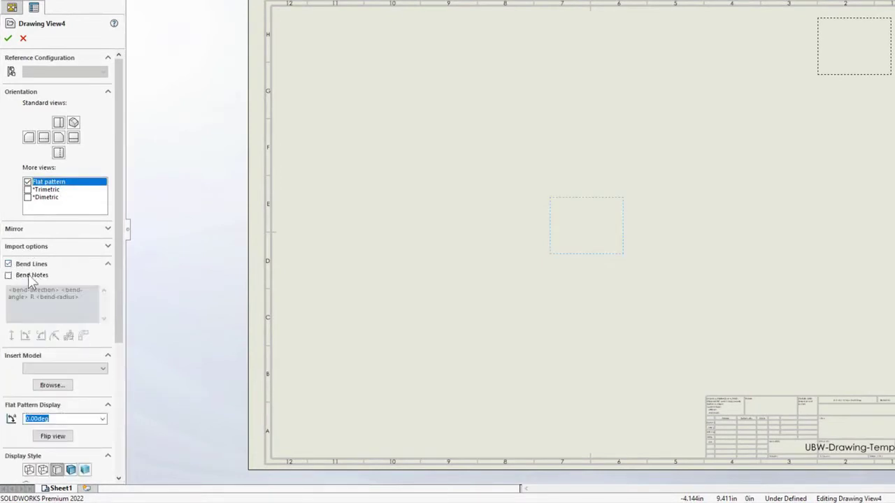
pyautogui.click(8, 275)
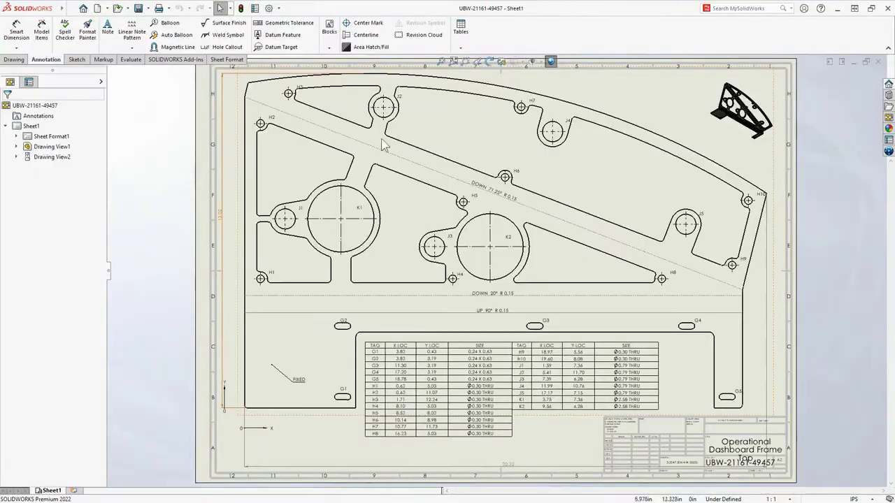
# Turn off View Sketches under Hide/Show Items to hide the dashed sketch lines.
pyautogui.click(537, 62)
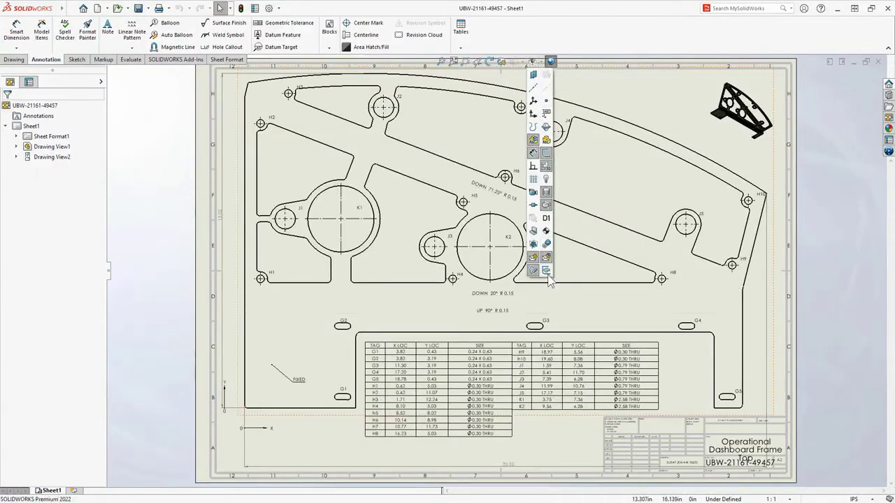
pyautogui.click(547, 274)
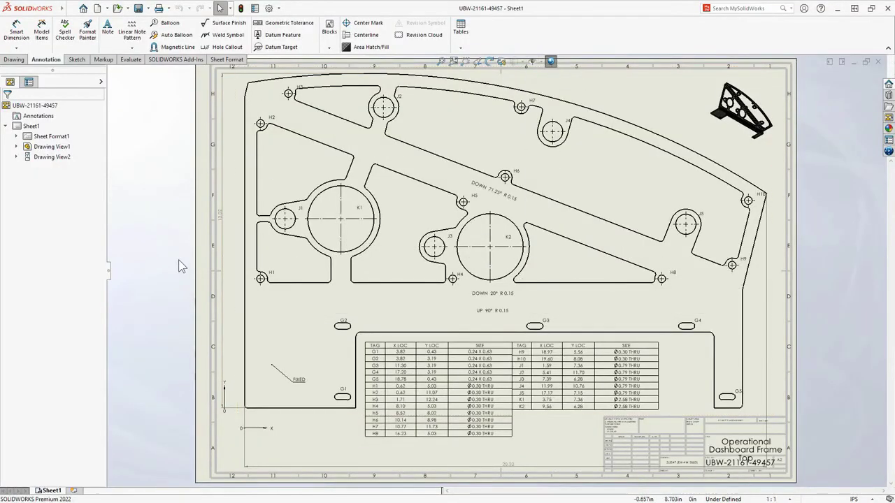